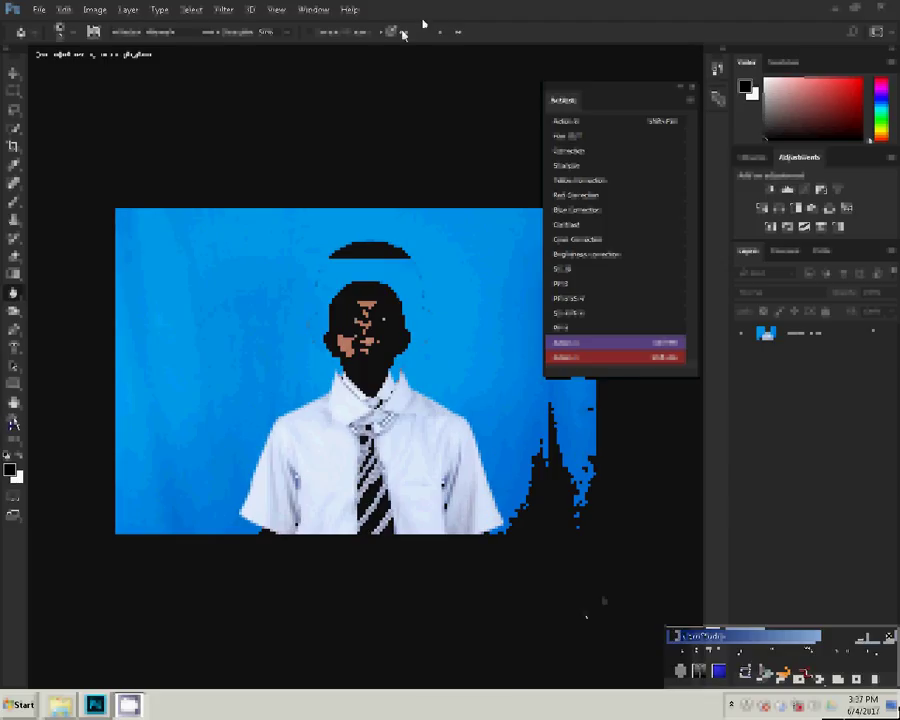
# Switch to the Crop tool to trim the boy's photo to head and shoulders
pyautogui.click(12, 147)
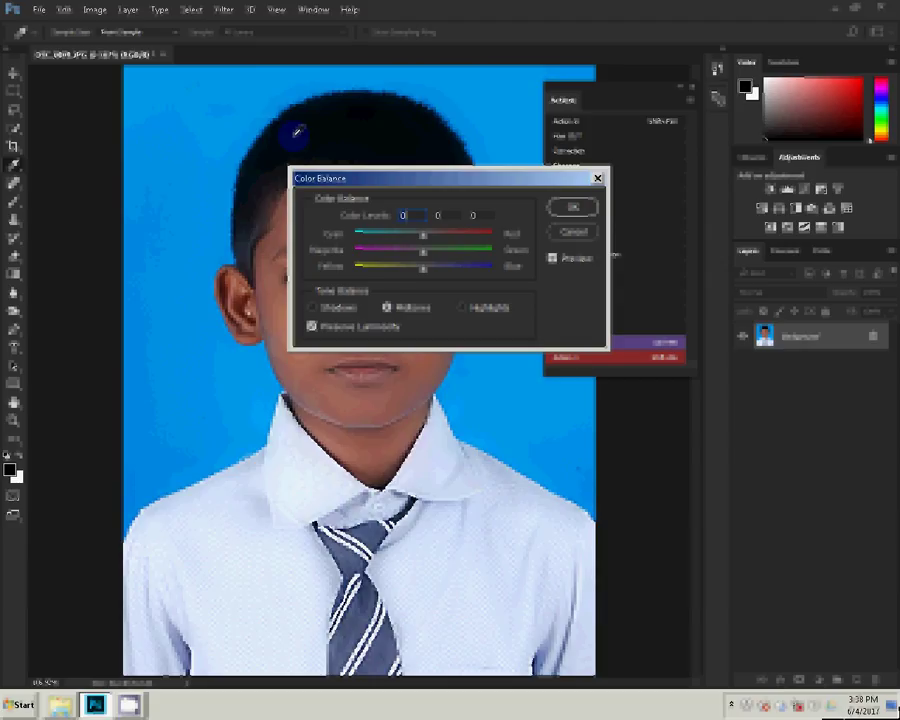
# Shift the midtones' Yellow/Blue balance to about -4 and apply it
pyautogui.moveTo(423, 268); pyautogui.dragTo(413, 272)
pyautogui.click(578, 208)
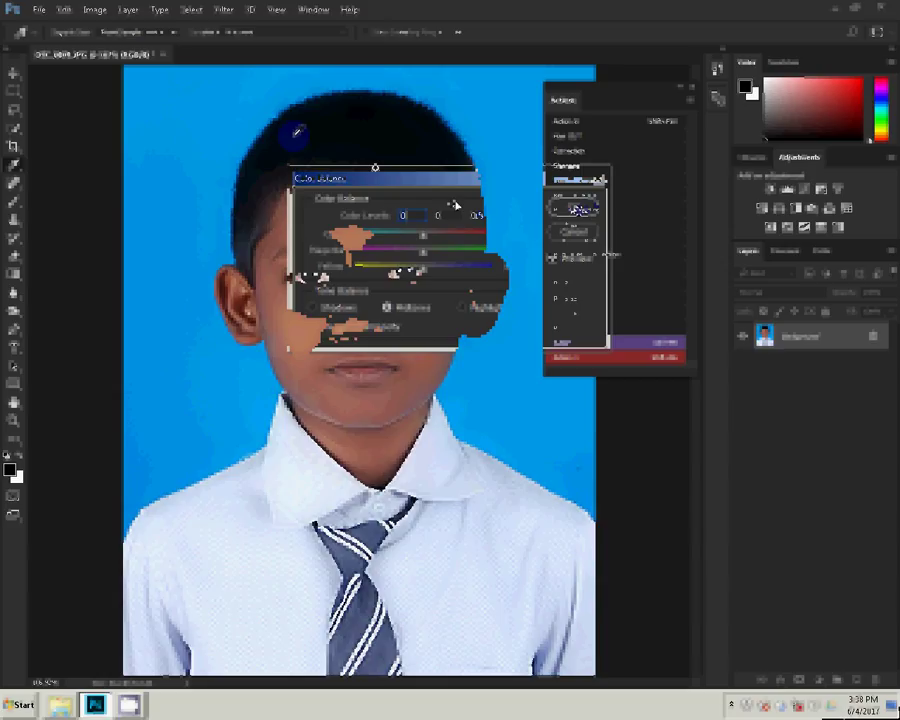
pyautogui.press('z')
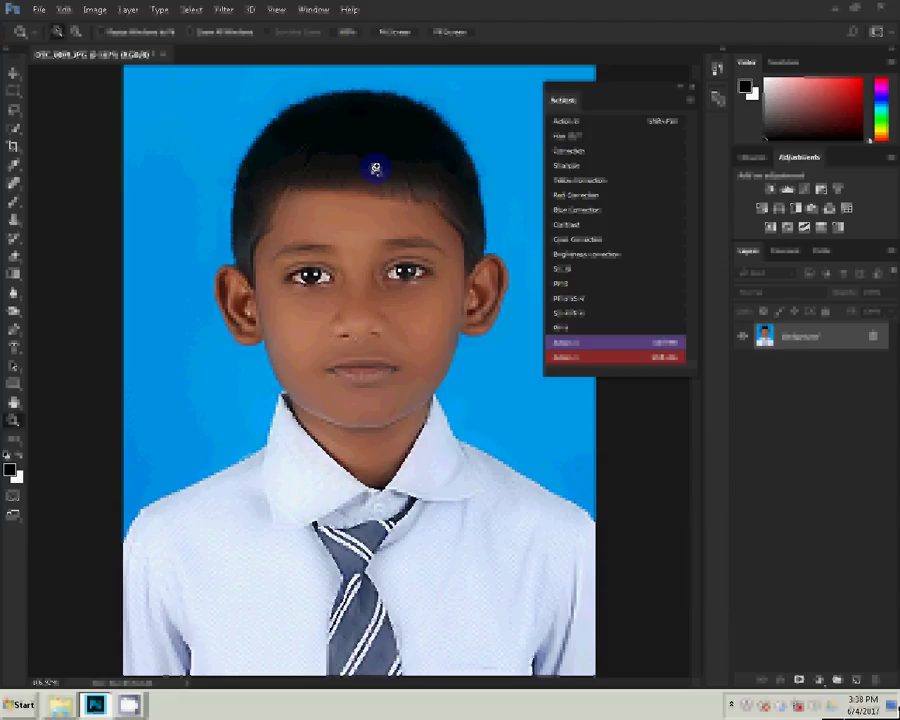
pyautogui.click(277, 316)
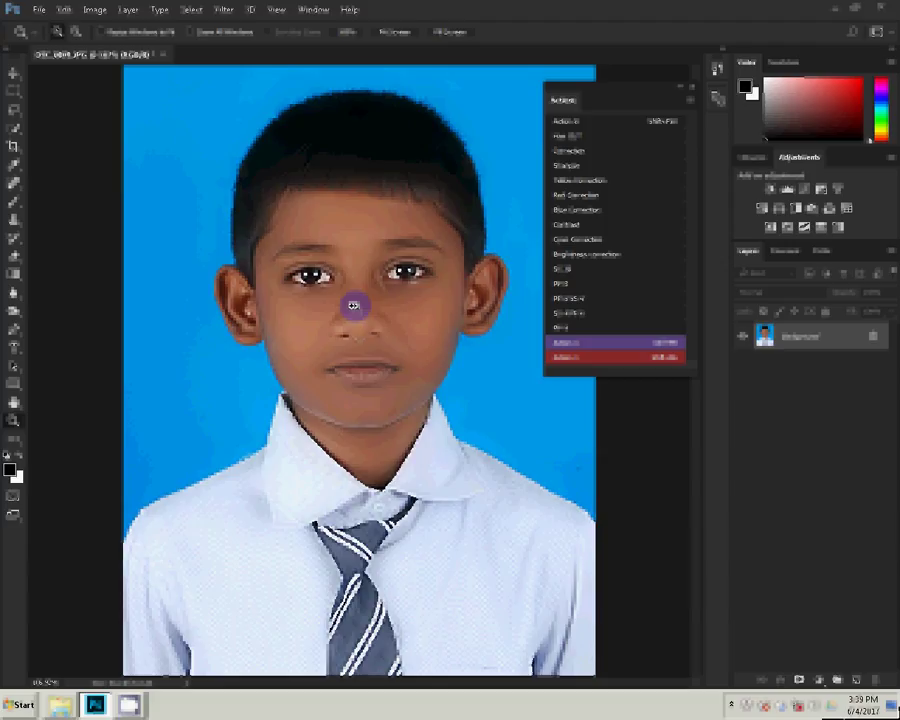
pyautogui.click(208, 331)
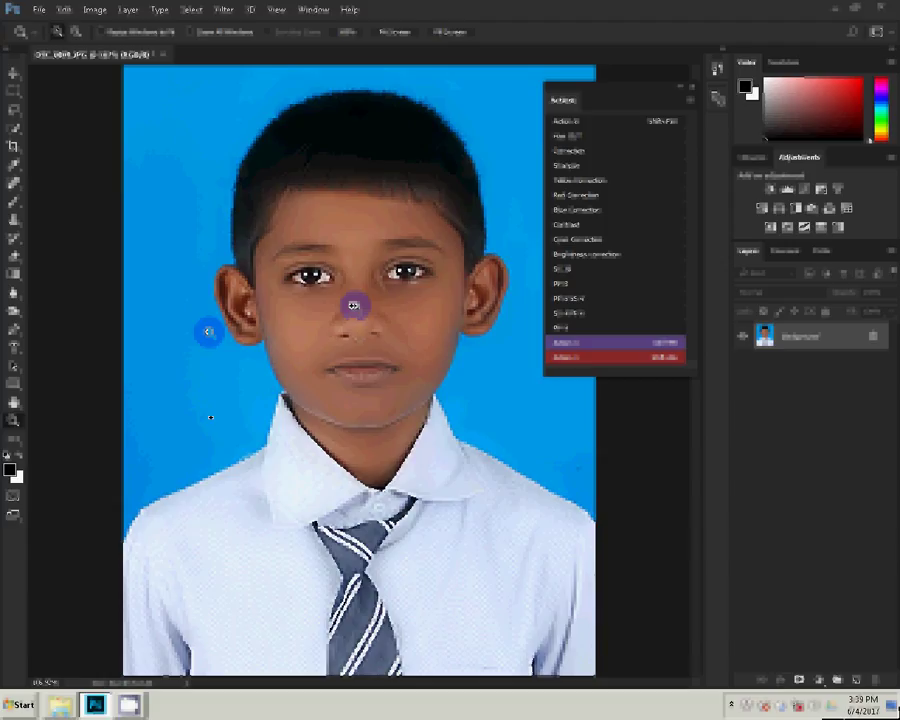
pyautogui.click(444, 361)
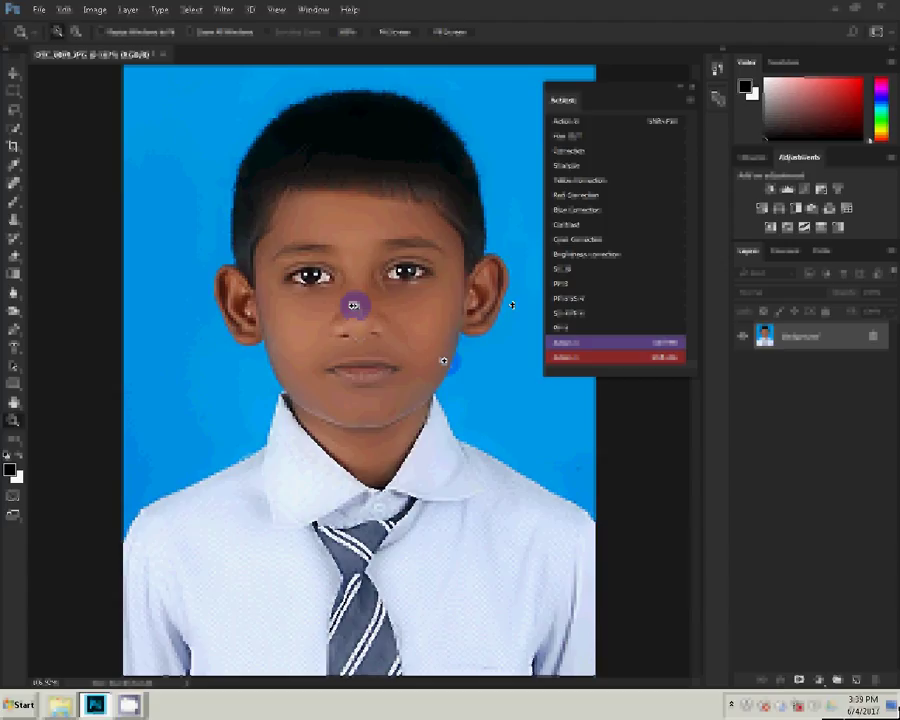
pyautogui.click(472, 308)
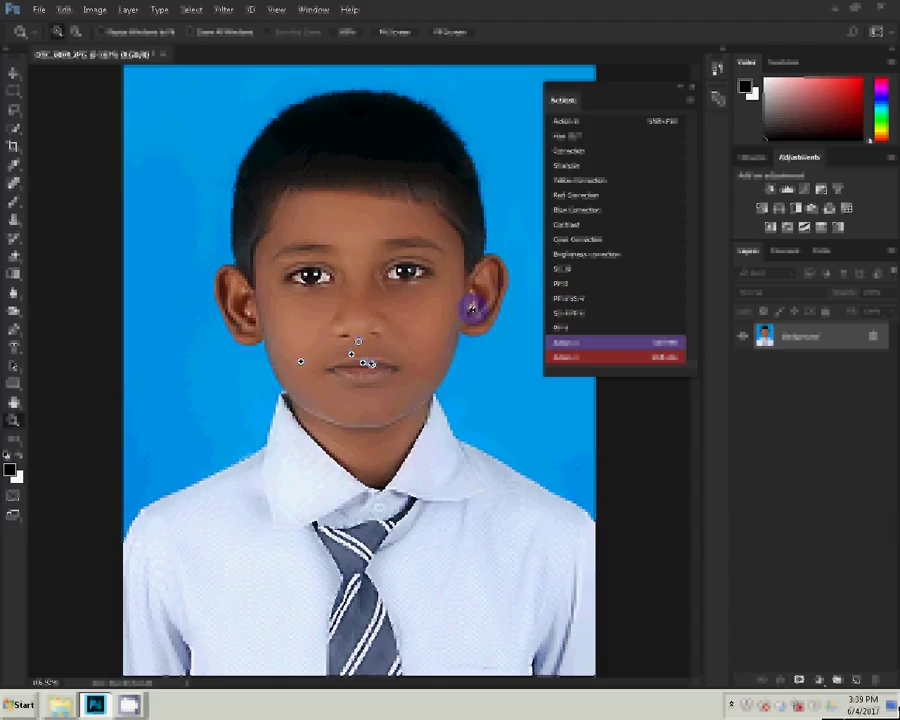
pyautogui.click(275, 376)
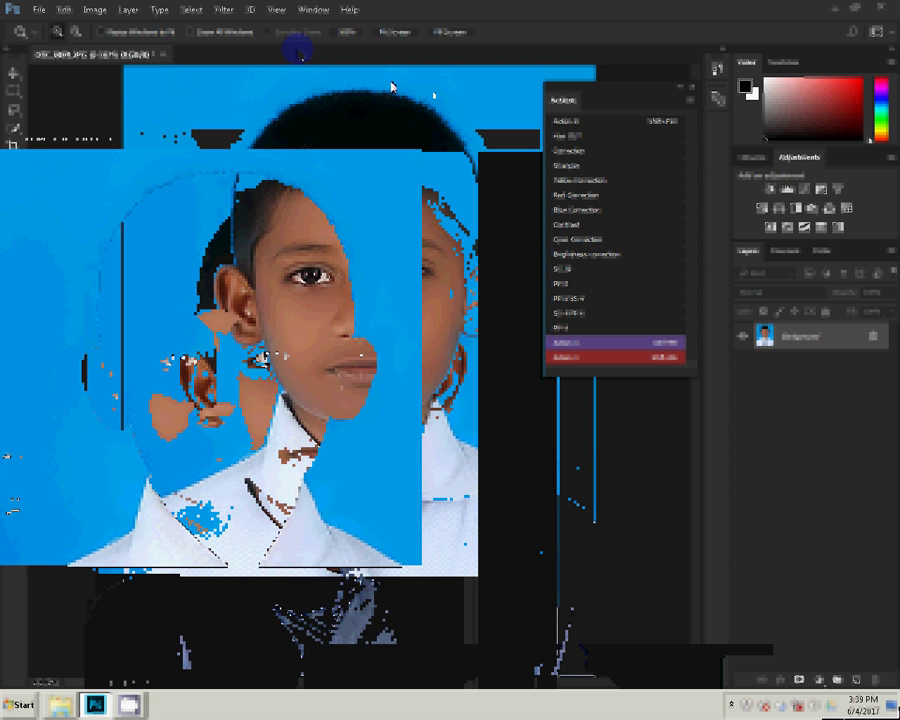
# Show the folder's existing 4x6 print sheets as large thumbnails in the Open window
pyautogui.hotkey('ctrl', 'o')
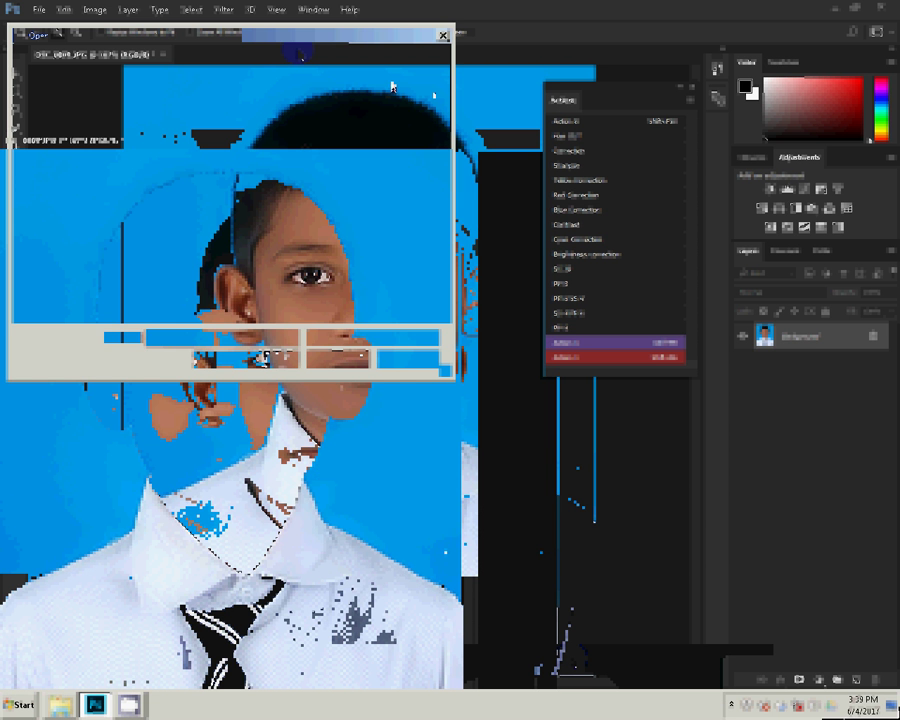
pyautogui.click(370, 214)
pyautogui.press('End')
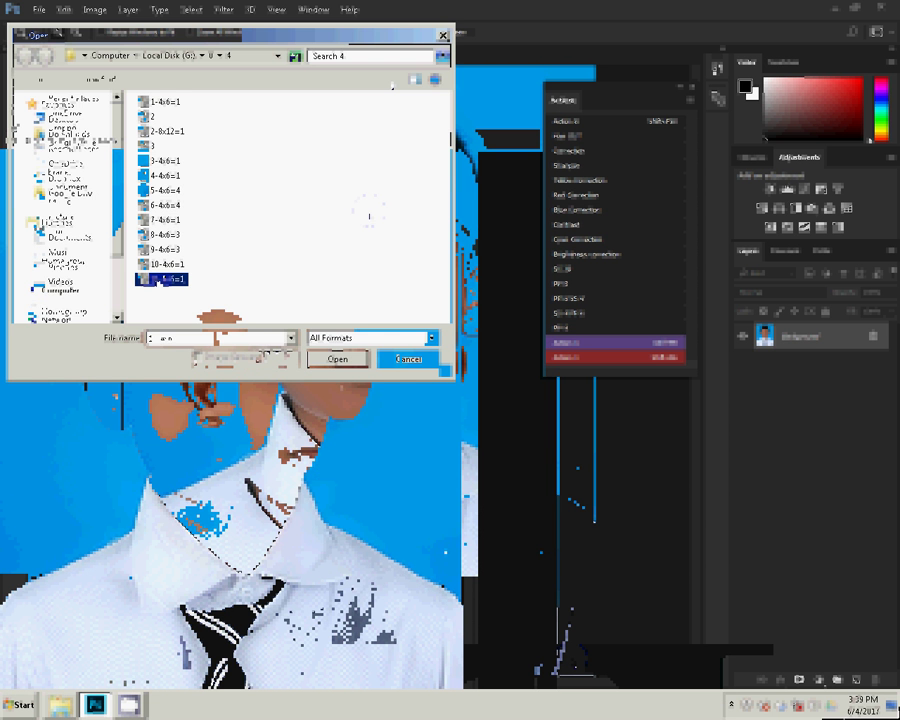
pyautogui.click(394, 80)
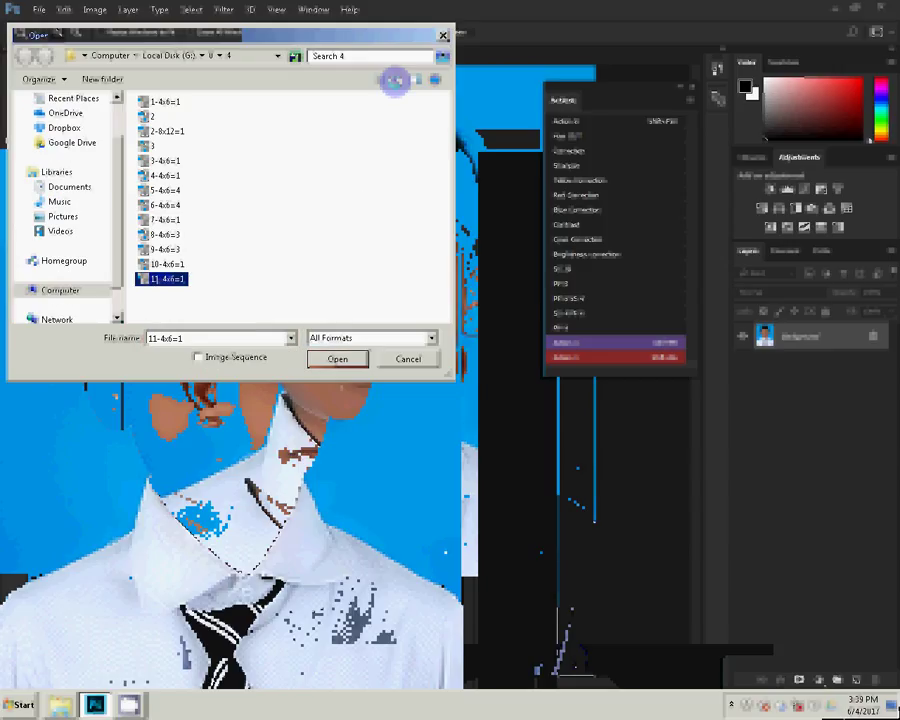
pyautogui.click(445, 13)
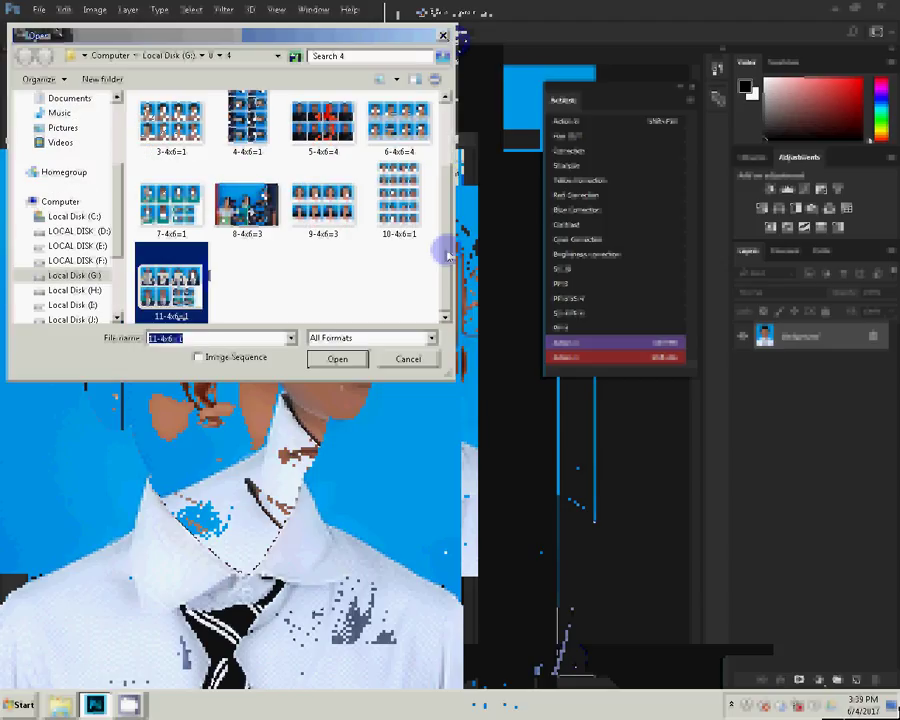
# Try opening '12-4x6=1' and dismiss the File not found error
pyautogui.write('12-4')
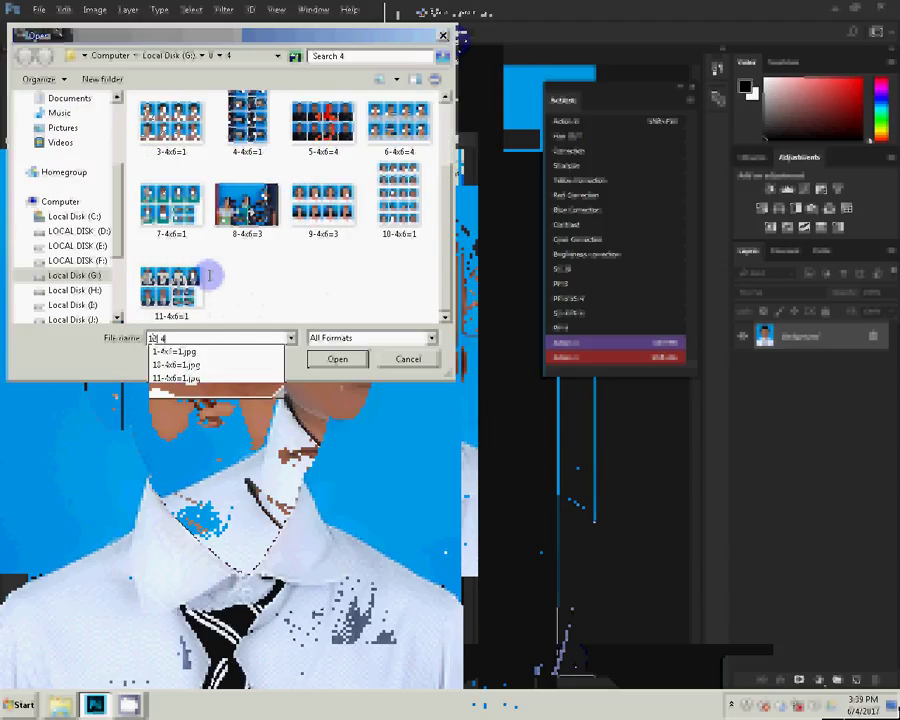
pyautogui.write('q')
pyautogui.press('BackSpace')
pyautogui.write('x6')
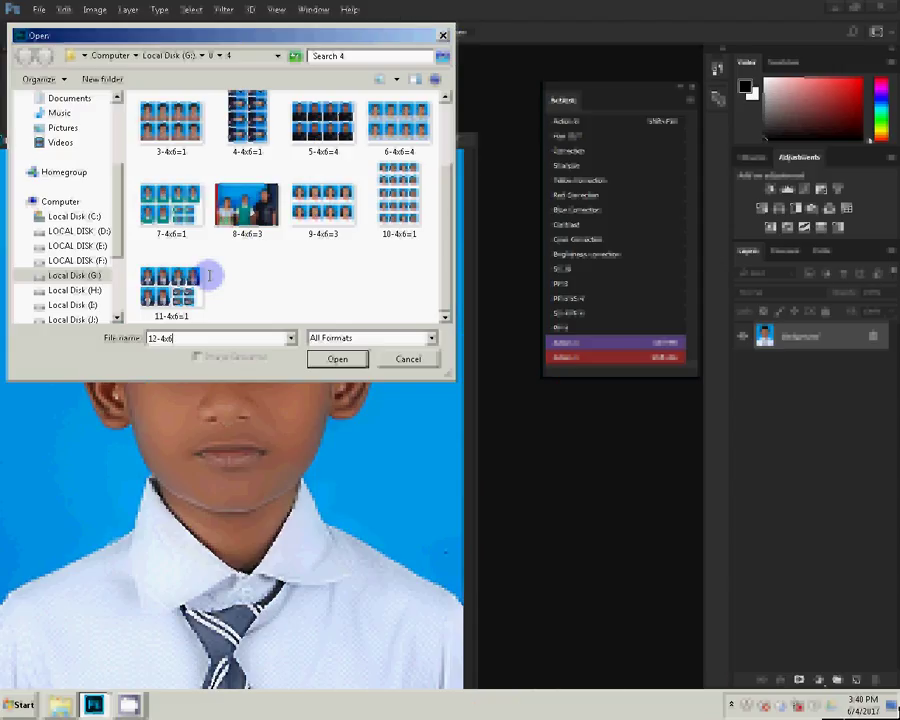
pyautogui.write('=1')
pyautogui.click(338, 360)
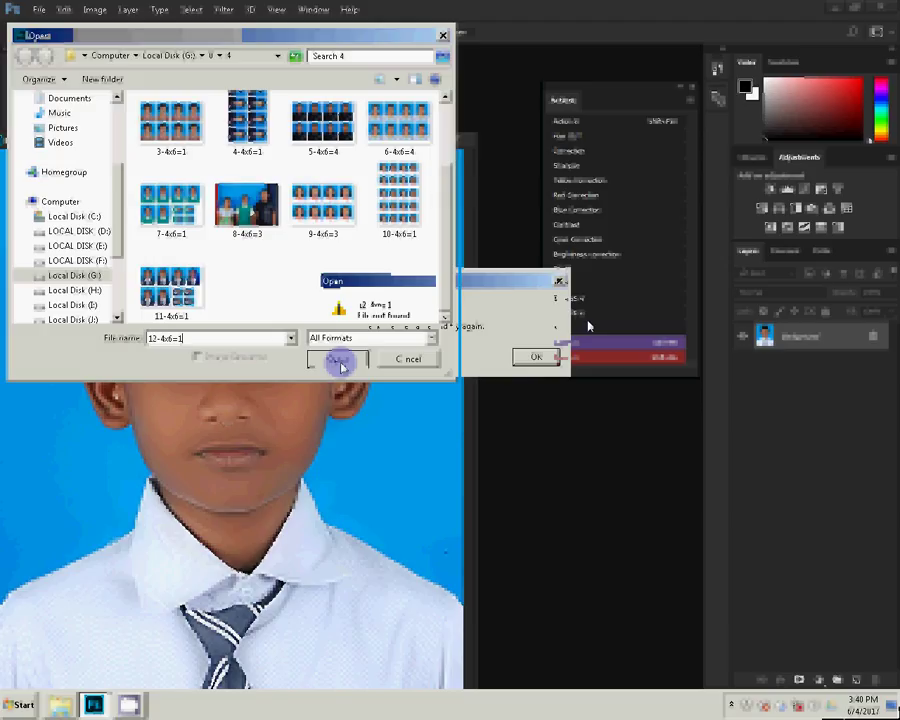
pyautogui.press('Return')
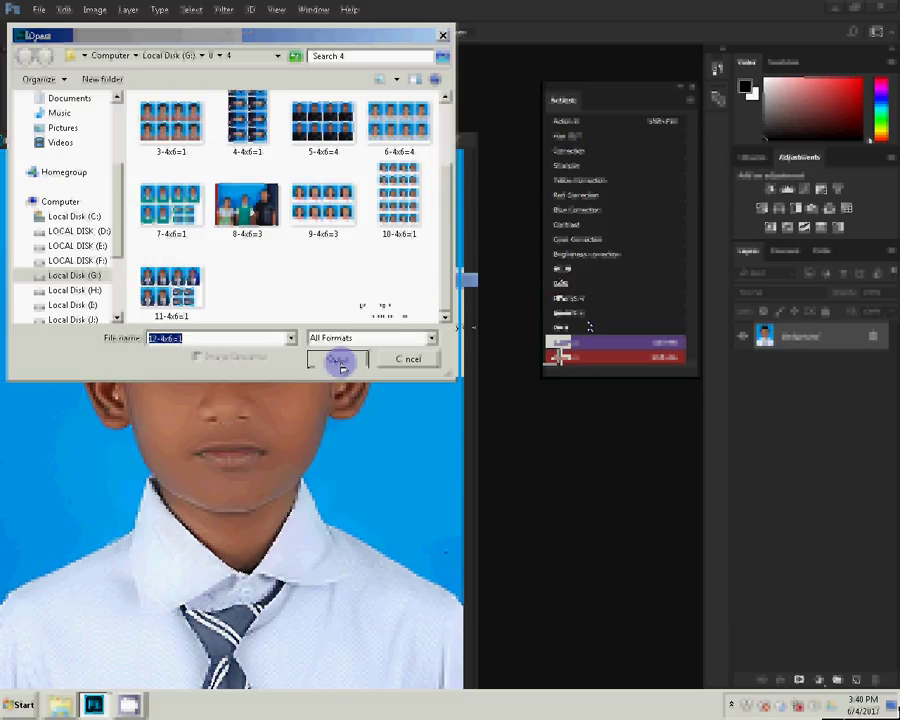
pyautogui.click(413, 369)
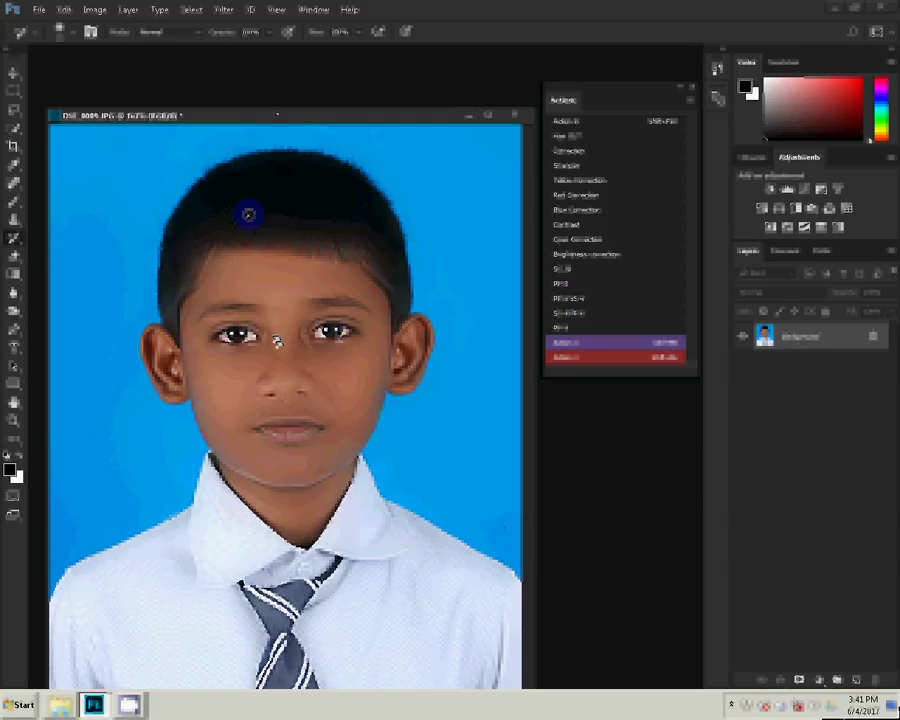
# Place and clear colour sample points on the face, then run the print-sheet action (F2)
pyautogui.click(232, 357)
pyautogui.click(298, 338)
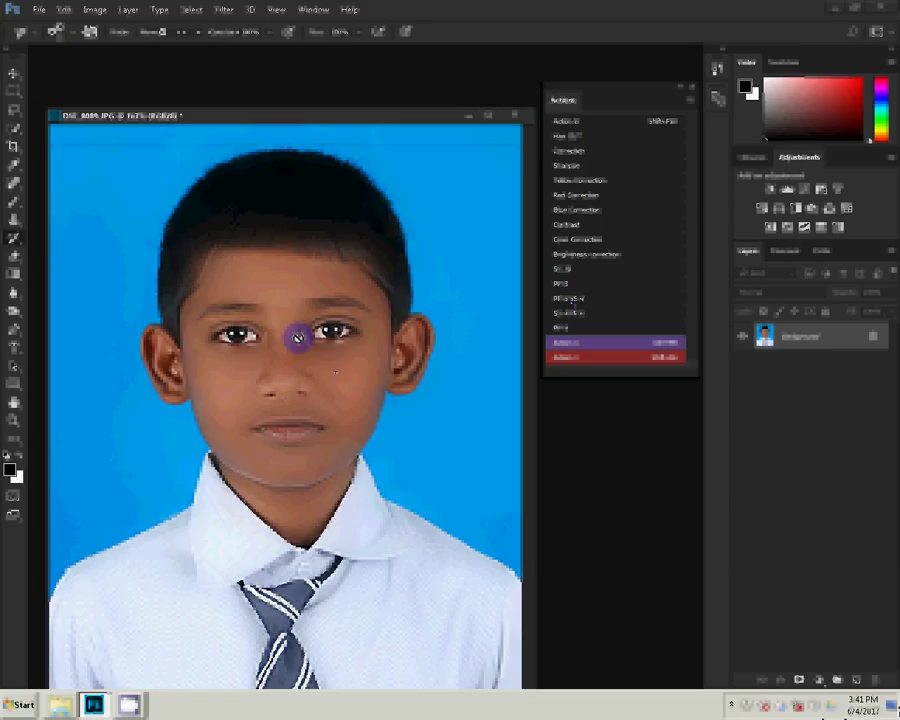
pyautogui.press('F2')
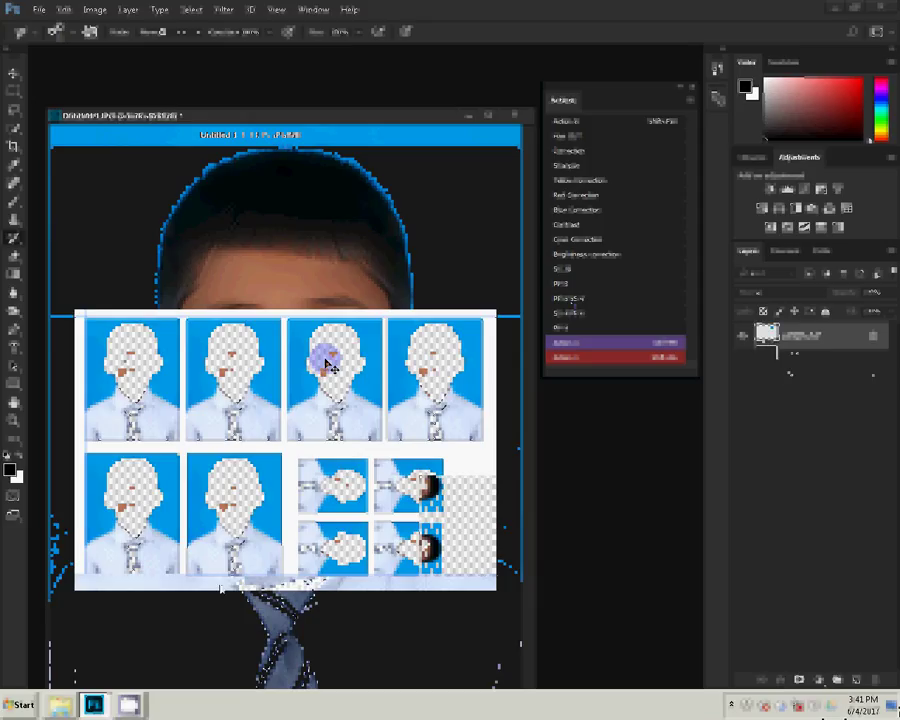
# Save the sheet as JPEG '12-4x6=1' and close DSC_0009.JPG without saving
pyautogui.click(39, 10)
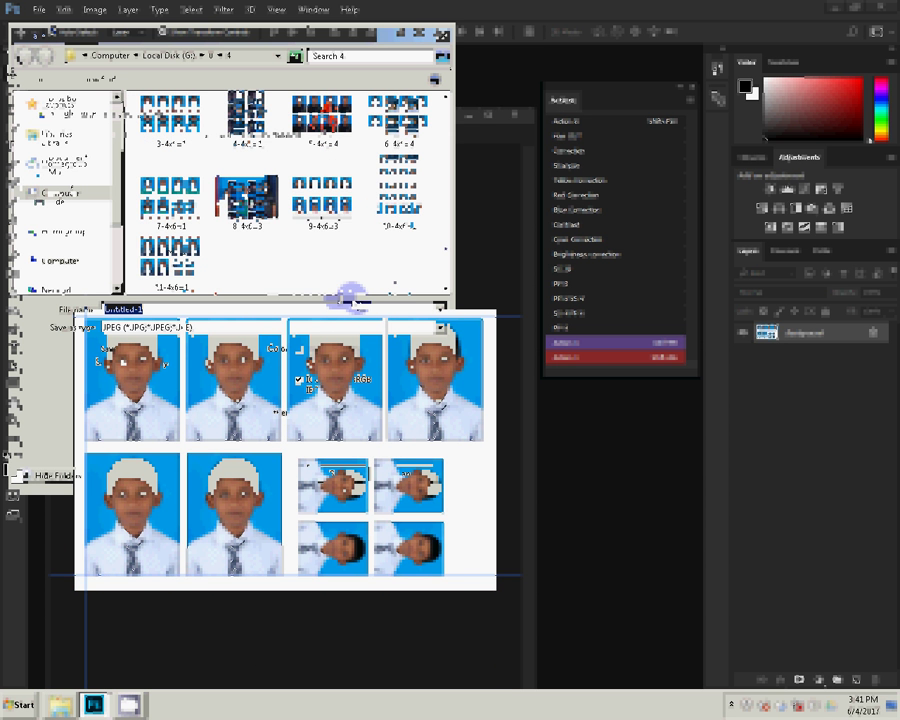
pyautogui.write('12-4')
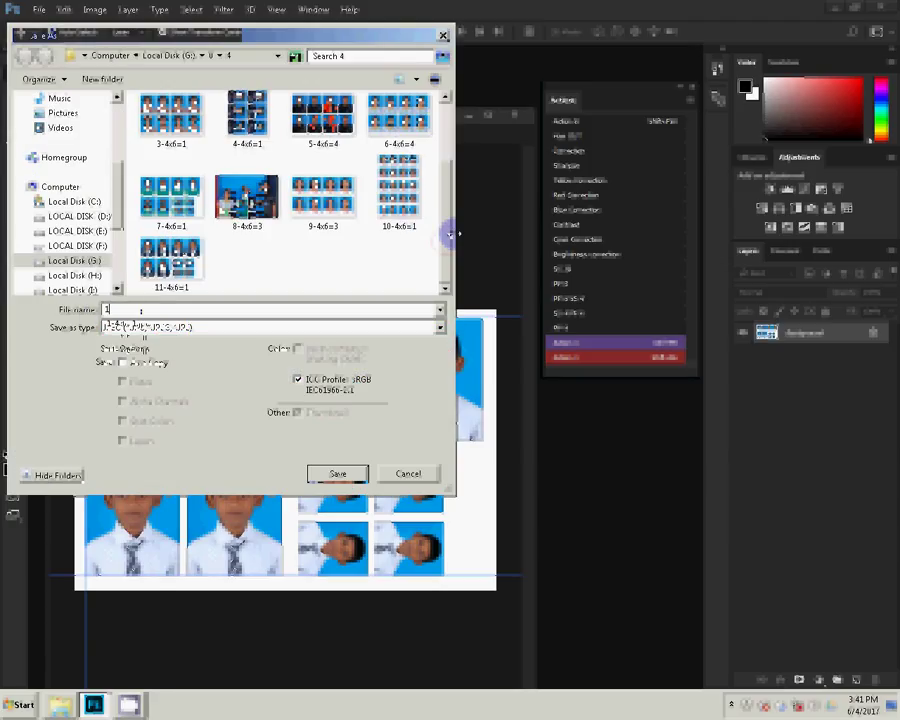
pyautogui.write('x')
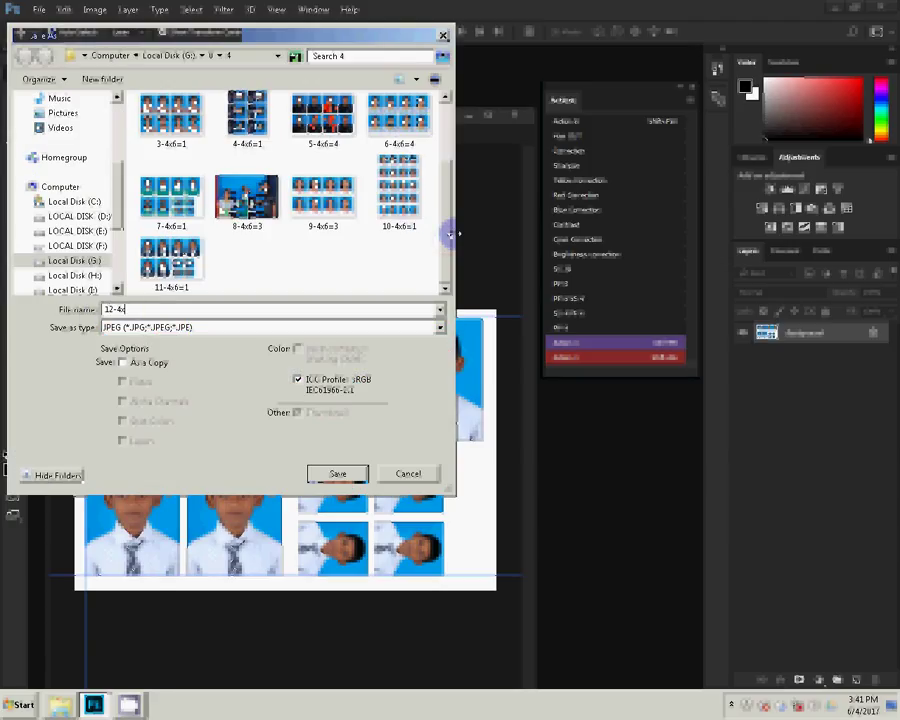
pyautogui.write('6=1')
pyautogui.press('Return')
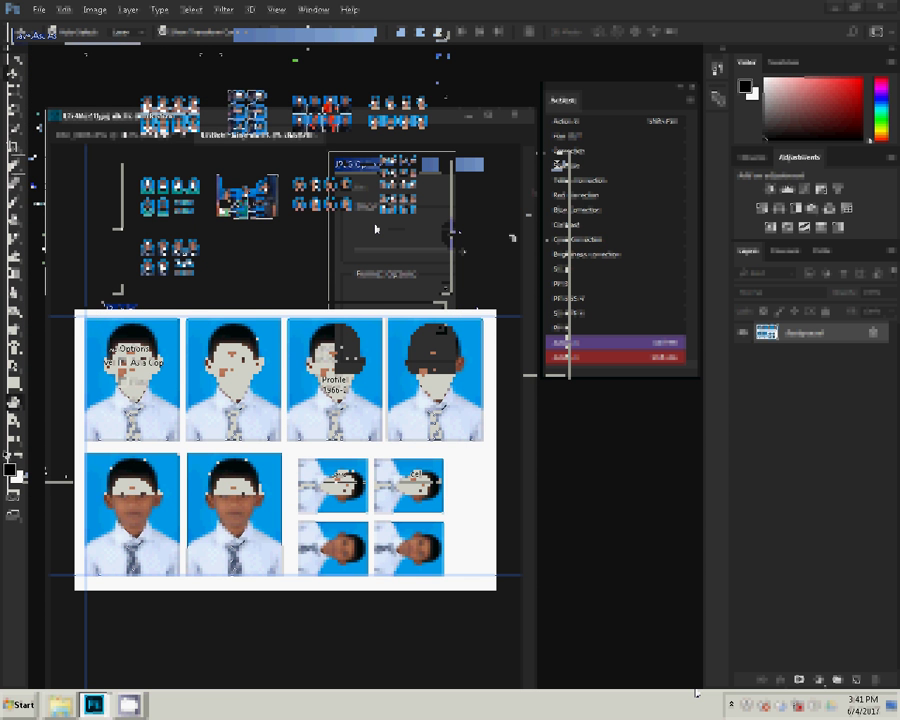
pyautogui.click(516, 117)
pyautogui.click(448, 298)
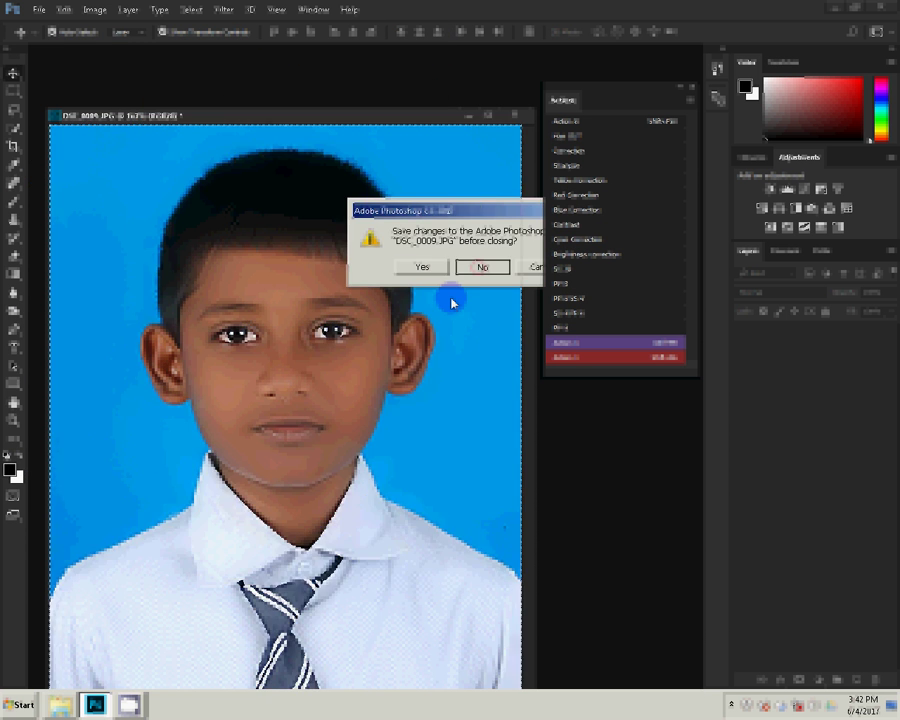